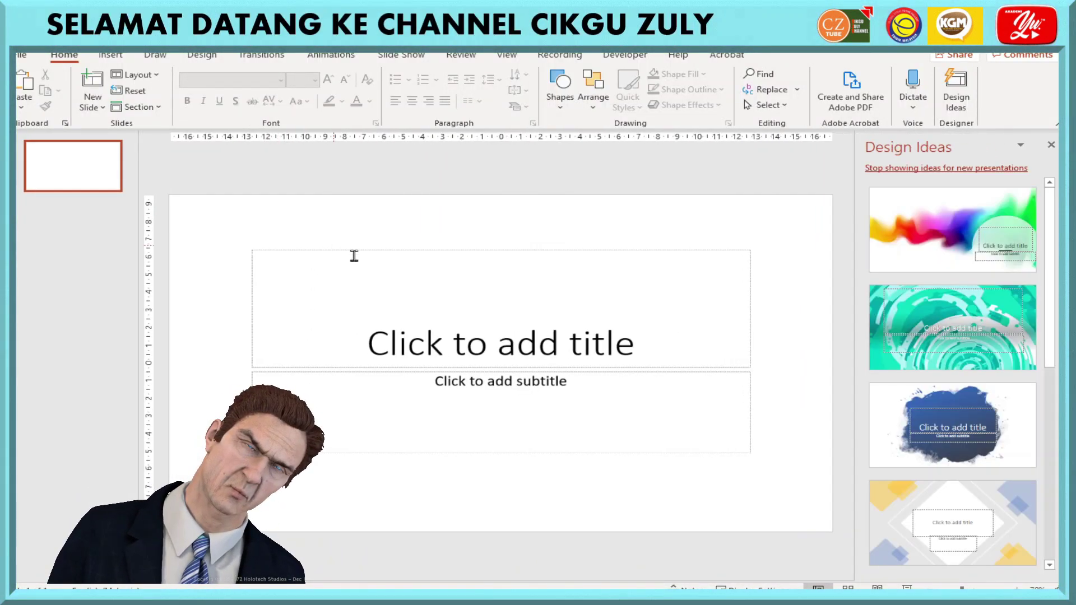
Delete both slide placeholders and start inserting a picture from this device
key("ctrl+a")
key("Delete")
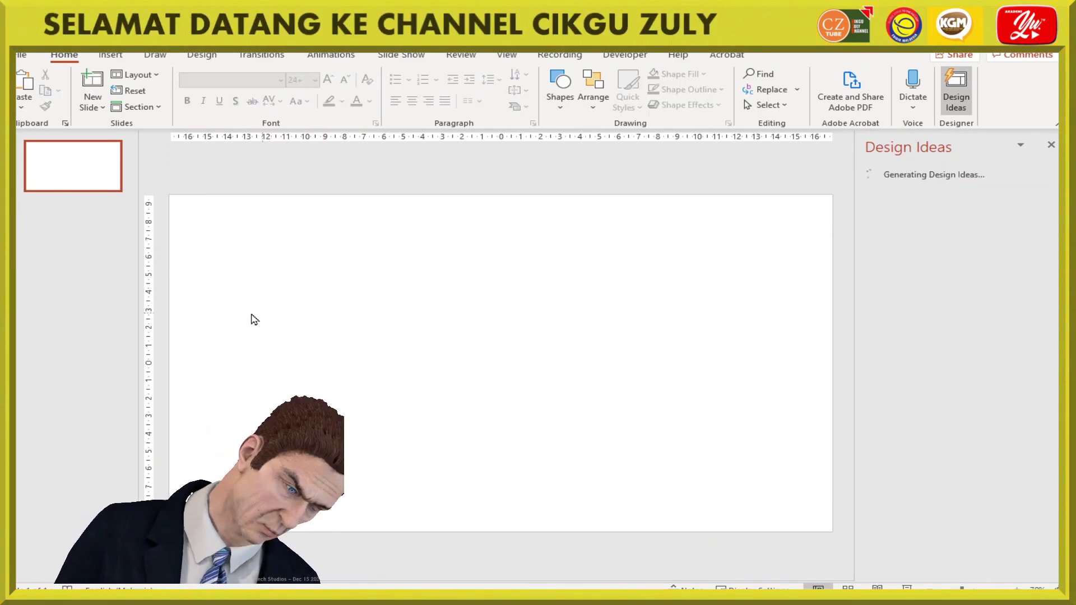
left_click(112, 54)
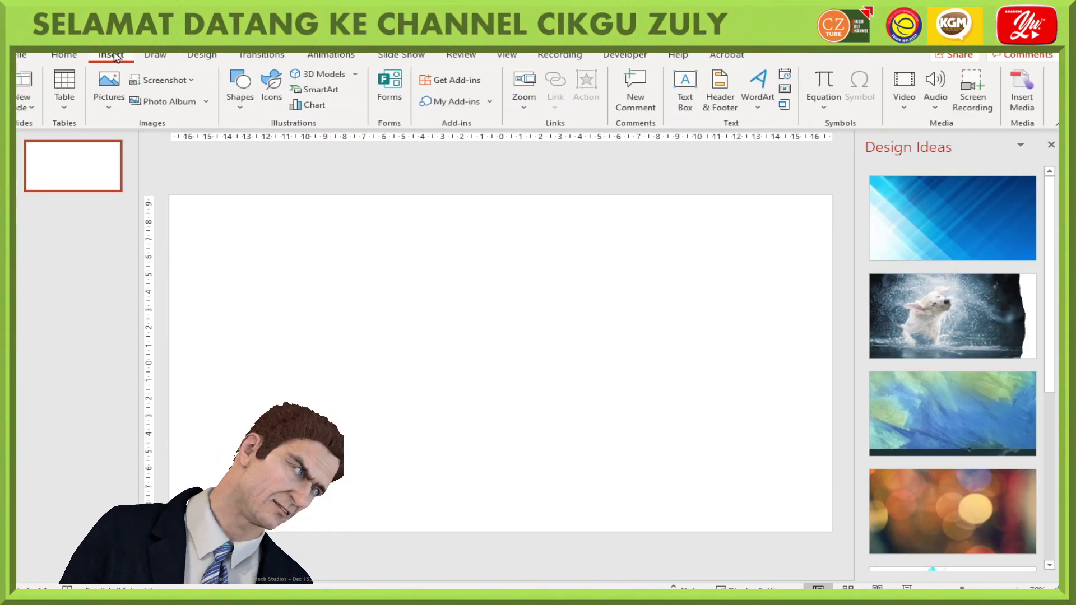
left_click(114, 110)
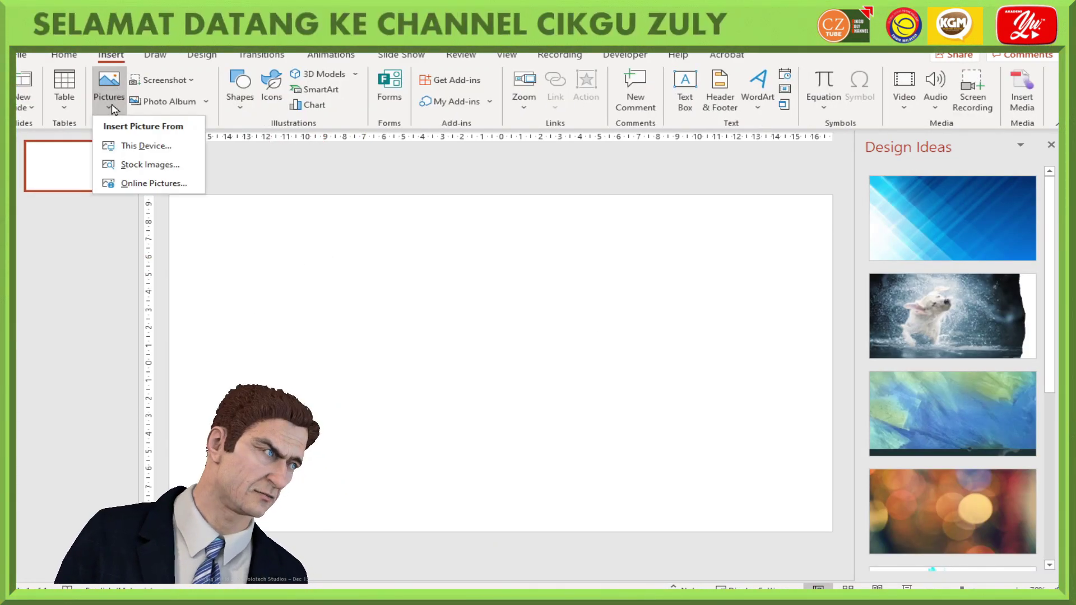
left_click(127, 147)
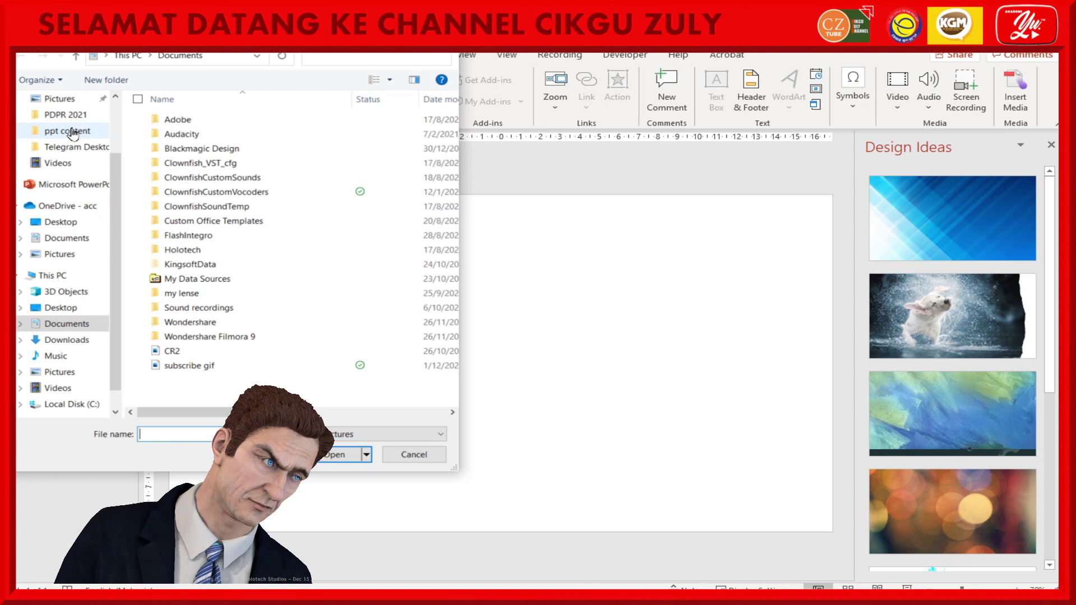
Insert the MOVING LINE SIMPLE animation from the ppt content folder onto the slide
left_click(73, 132)
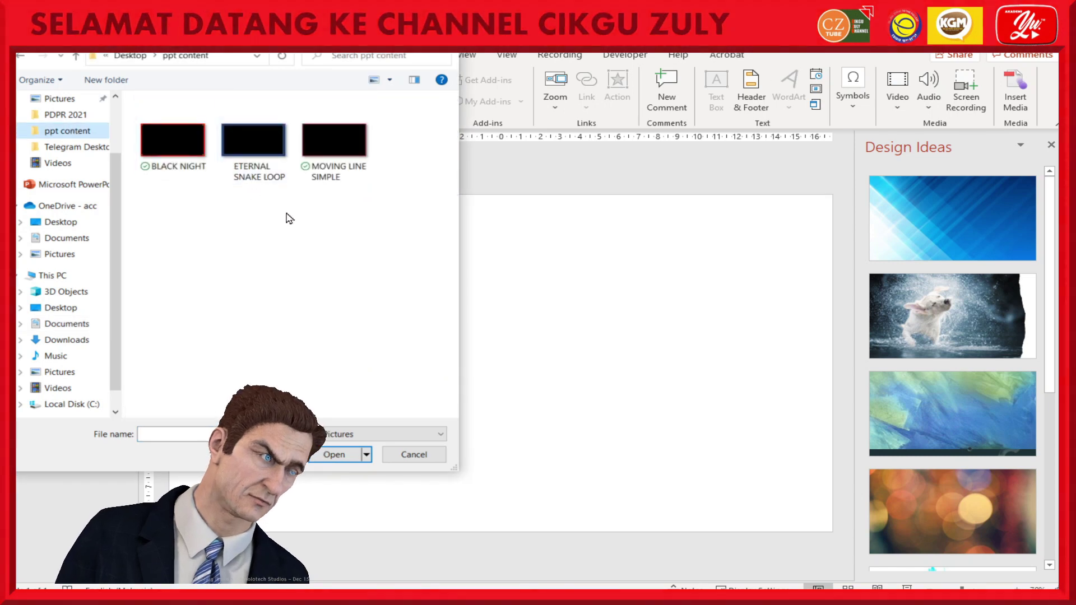
left_click(350, 159)
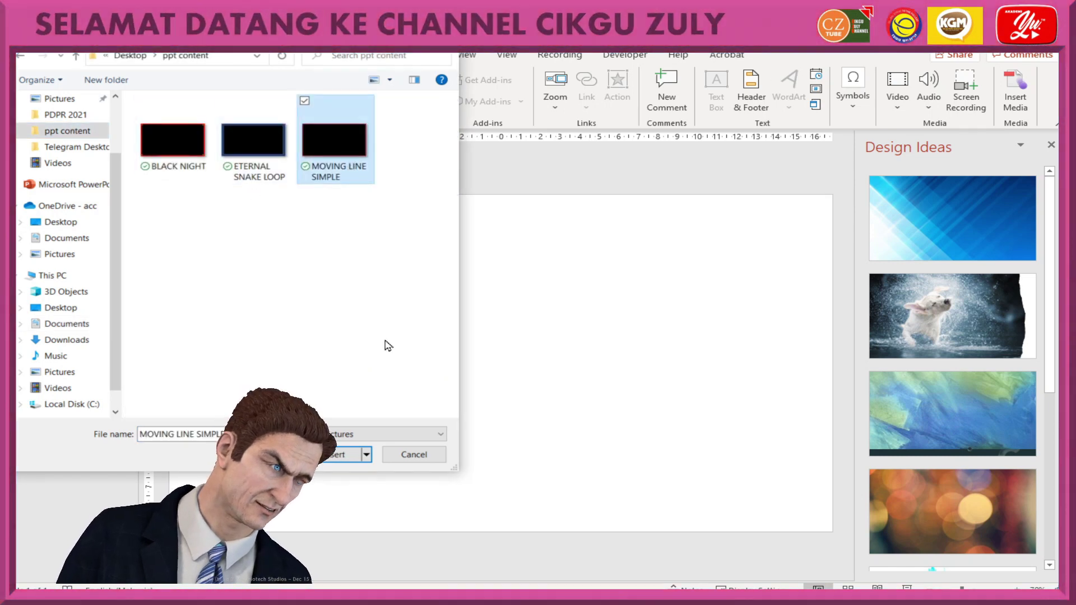
left_click(348, 454)
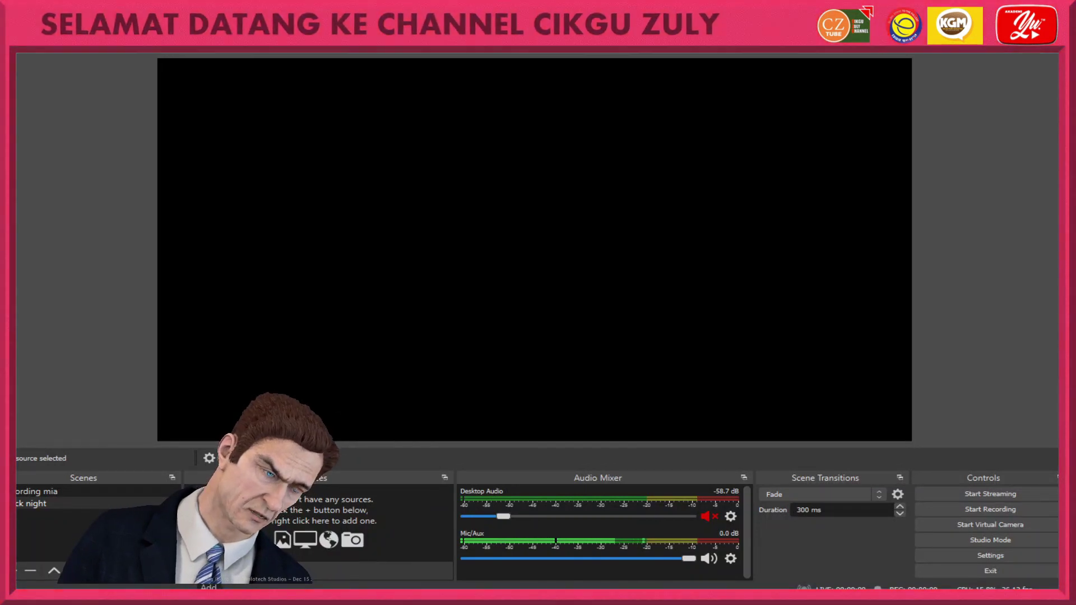
Add a new Media Source to the OBS scene
left_click(198, 571)
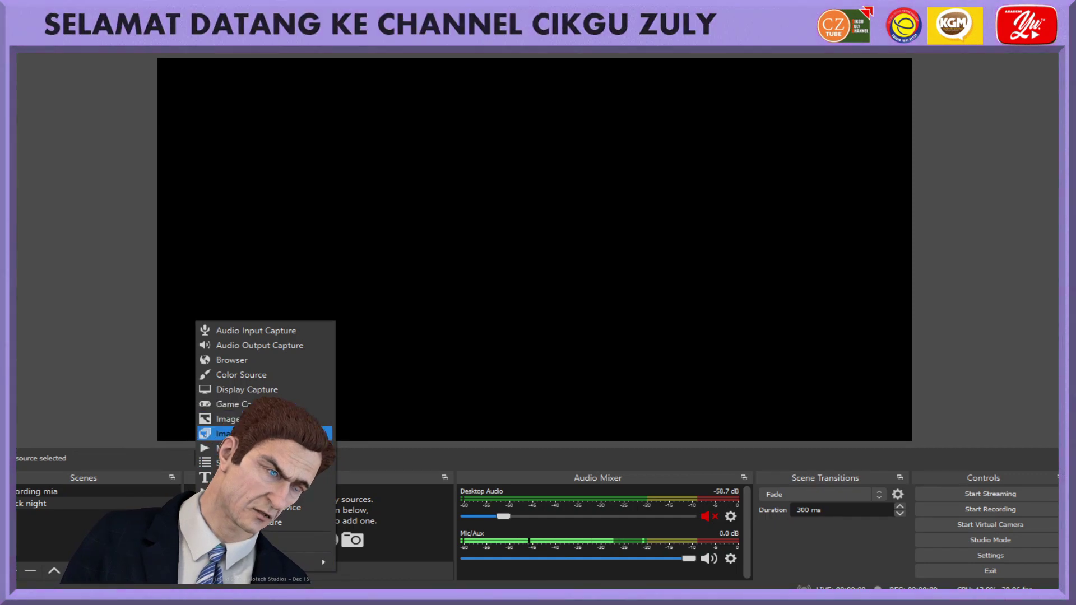
left_click(252, 448)
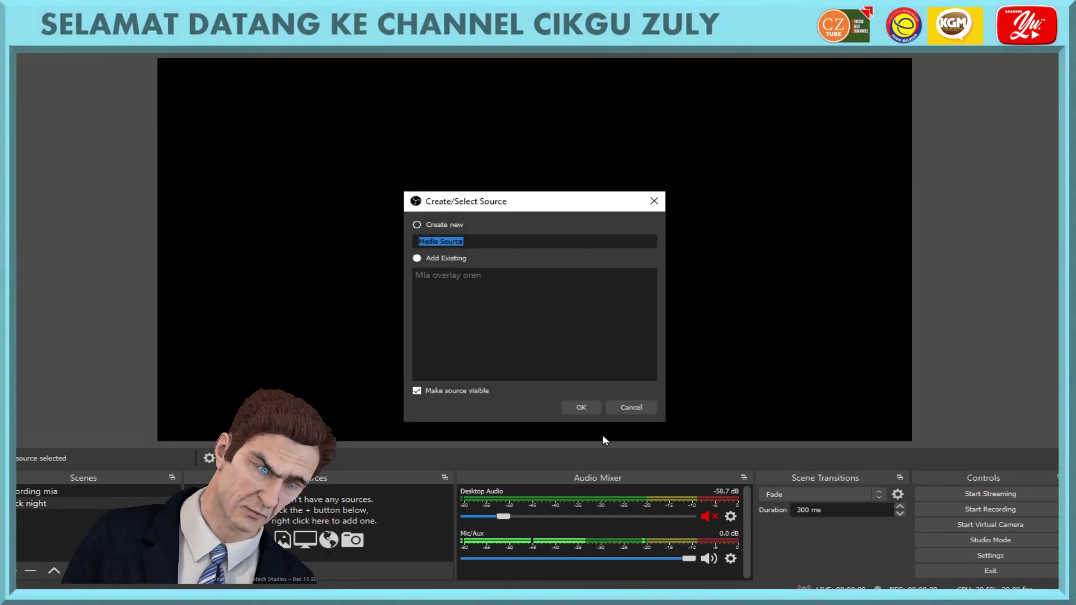
left_click(583, 407)
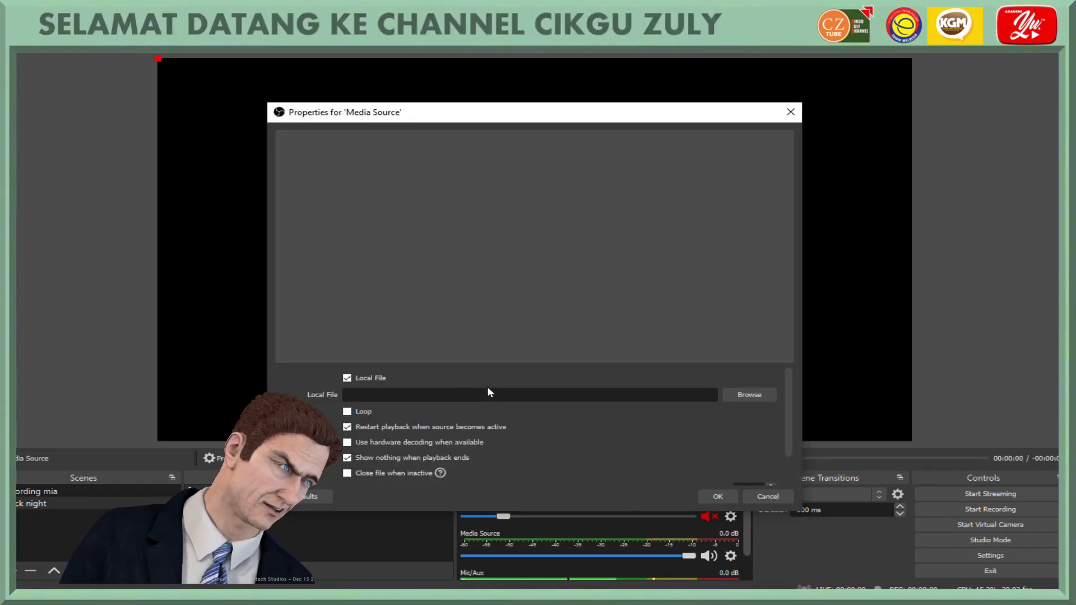
Point the media source at MOVING LINE SIMPLE.gif in ppt content and enable Loop
left_click(747, 395)
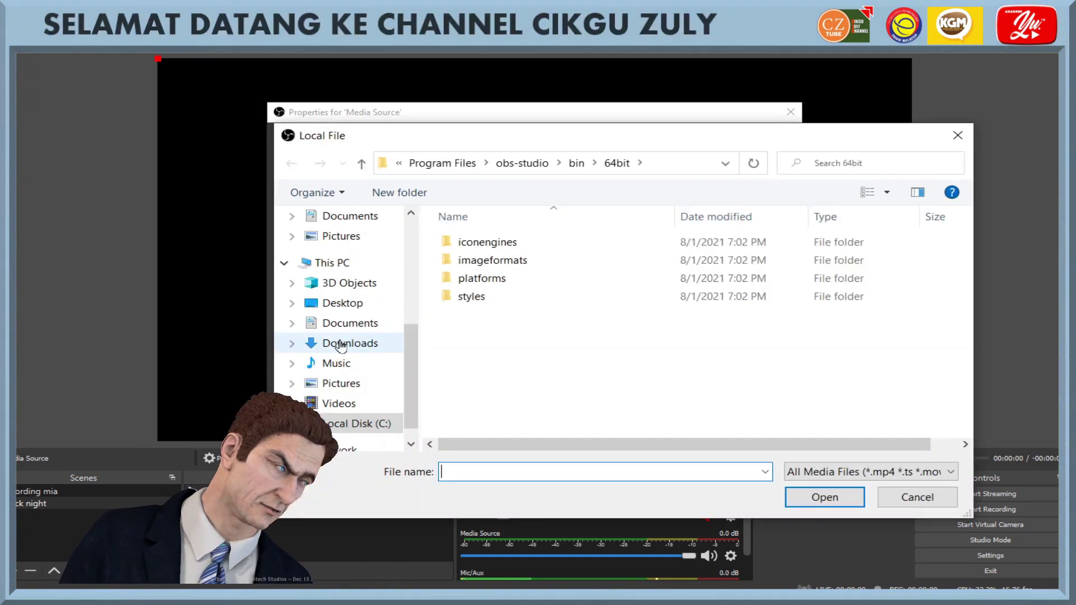
scroll(356, 267, "up", 1)
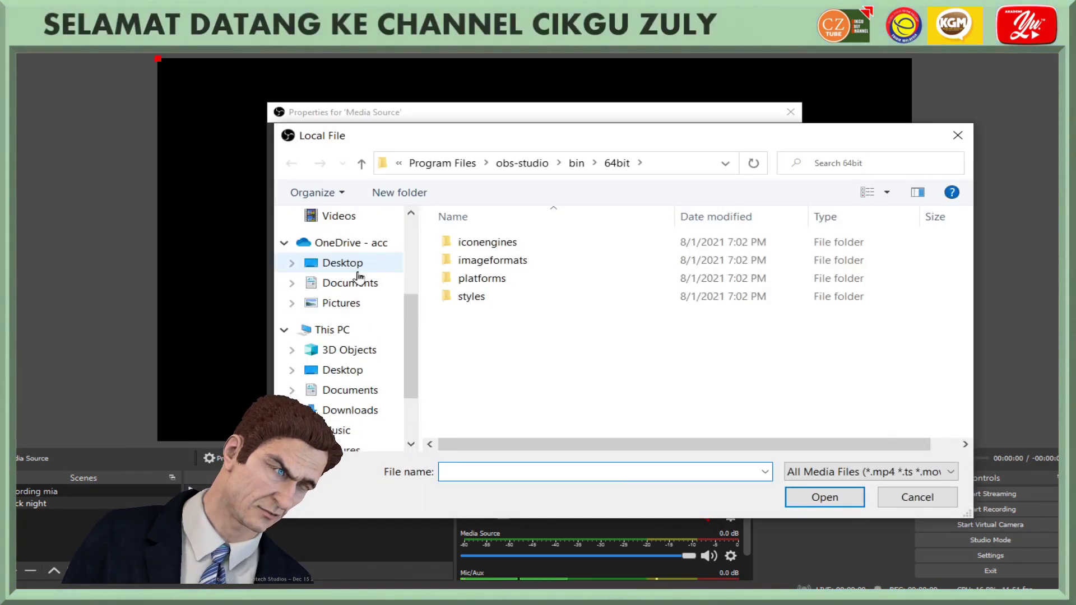
scroll(357, 273, "up", 2)
left_click(370, 276)
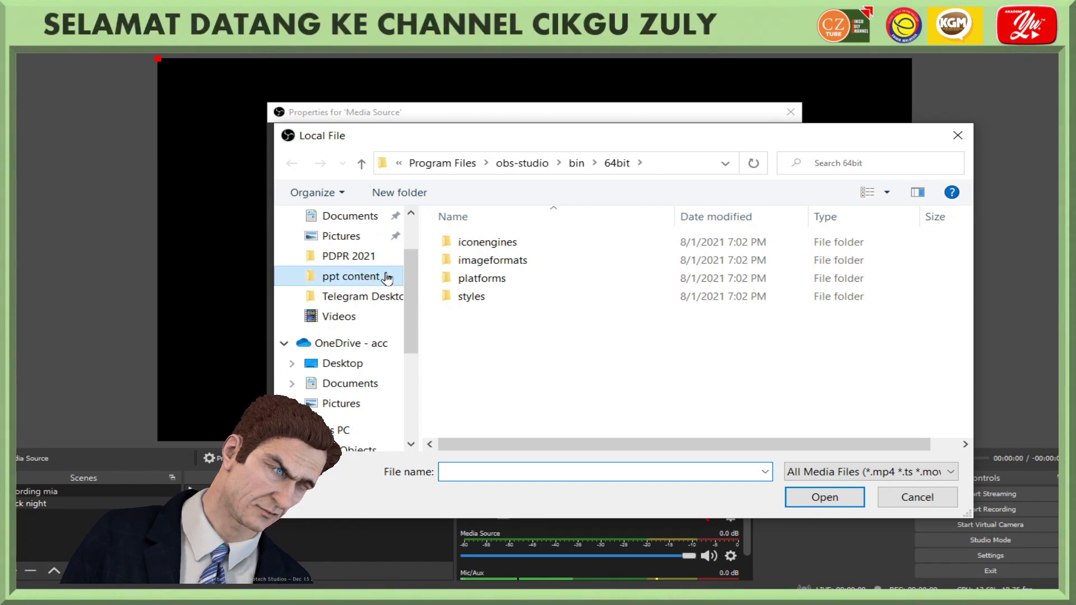
left_click(686, 303)
left_click(825, 497)
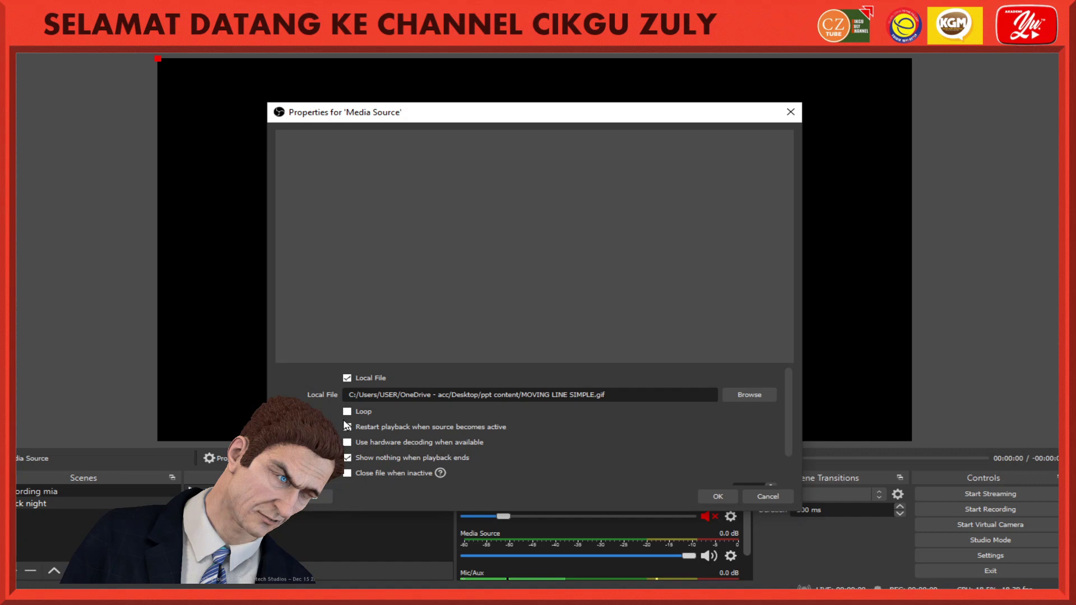
left_click(347, 412)
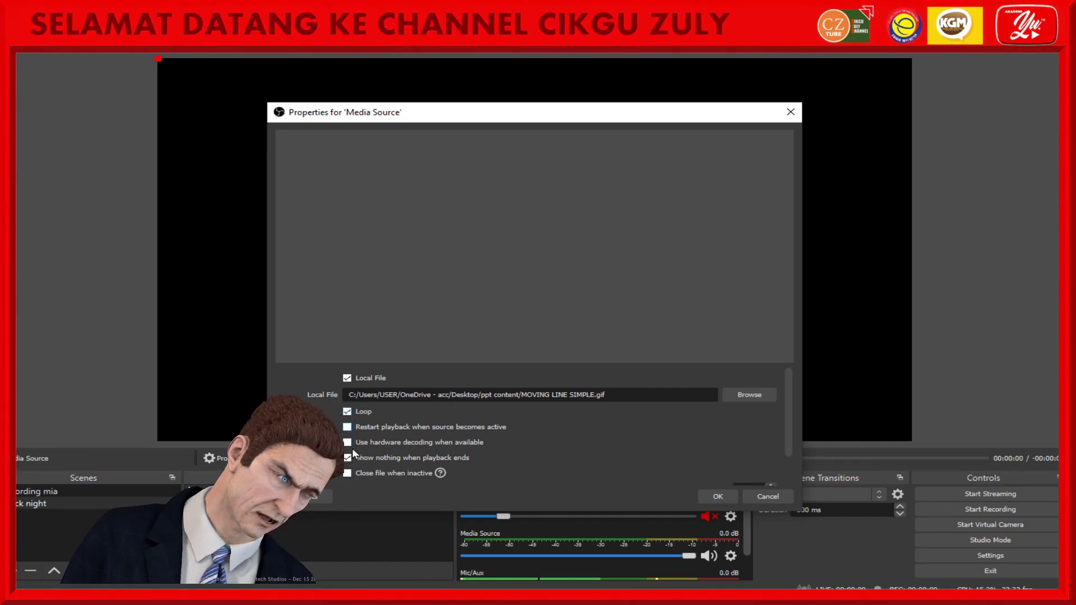
Confirm the Media Source settings so the looping border overlay frames the preview
left_click(719, 497)
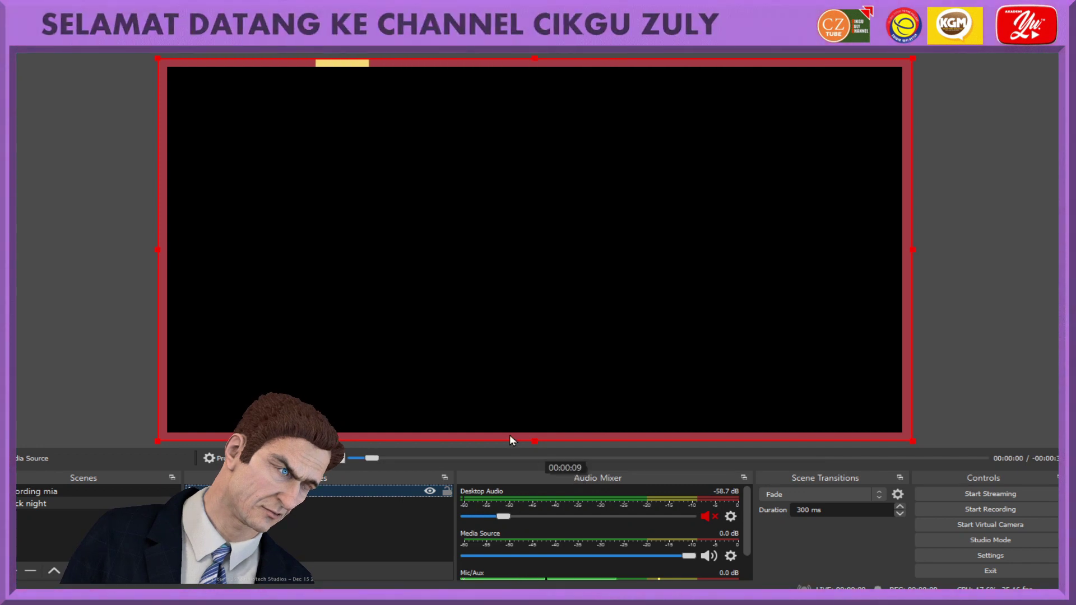